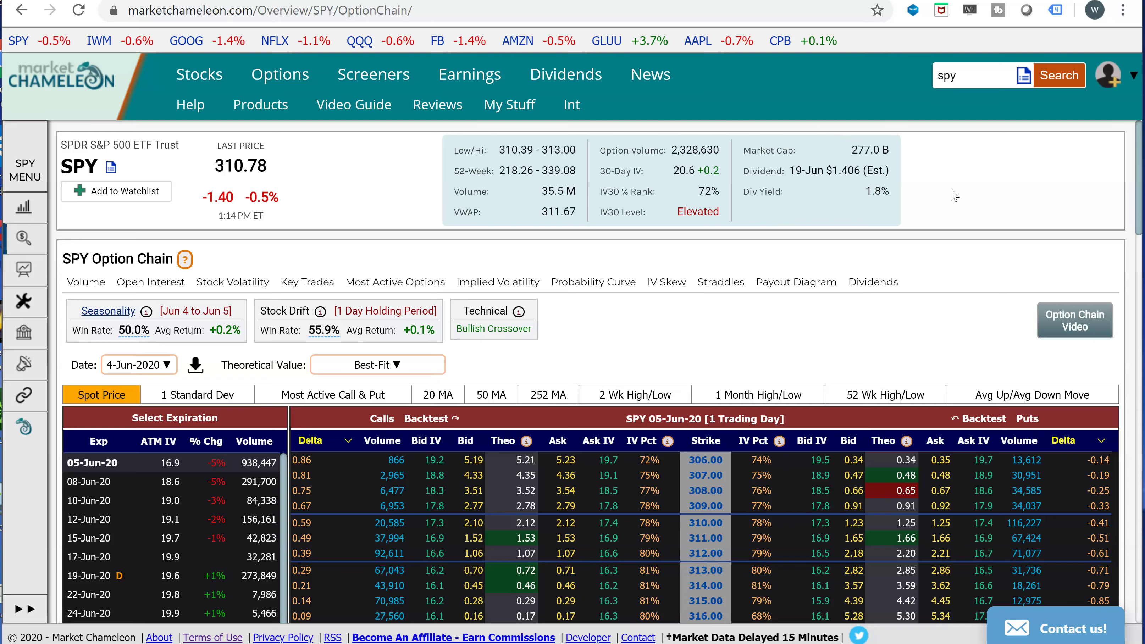
# Show the 15-Jun-20 expiration in the SPY option chain and check its number of trading days.
pyautogui.scroll(-2, 408, 185)
pyautogui.scroll(2, 408, 185)
pyautogui.scroll(-2, 837, 353)
pyautogui.scroll(-2, 837, 353)
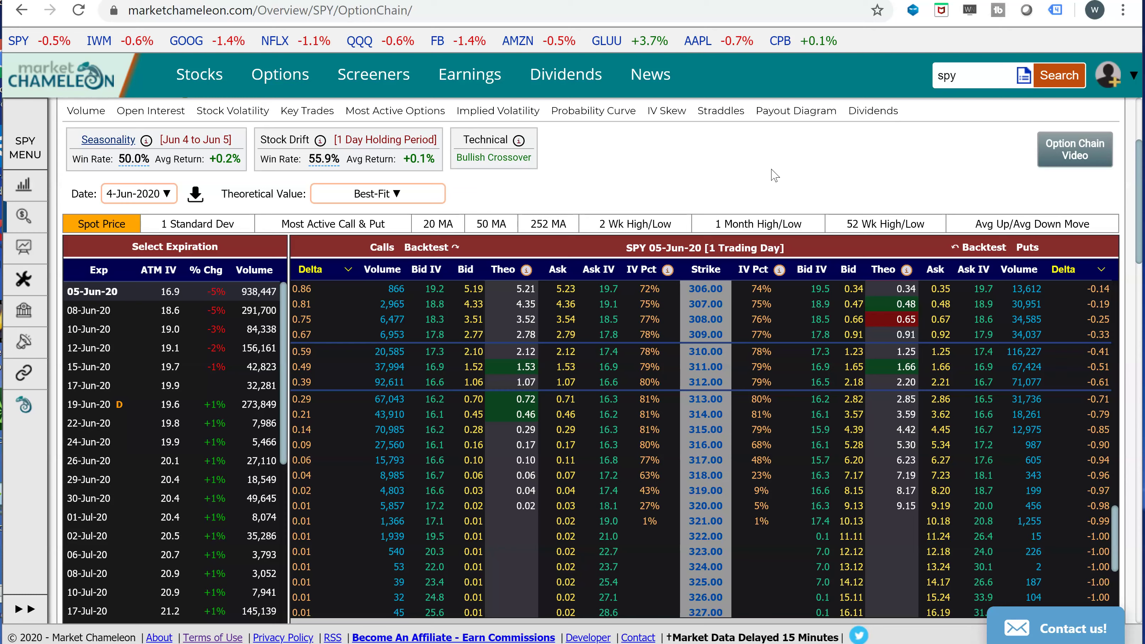
pyautogui.click(119, 375)
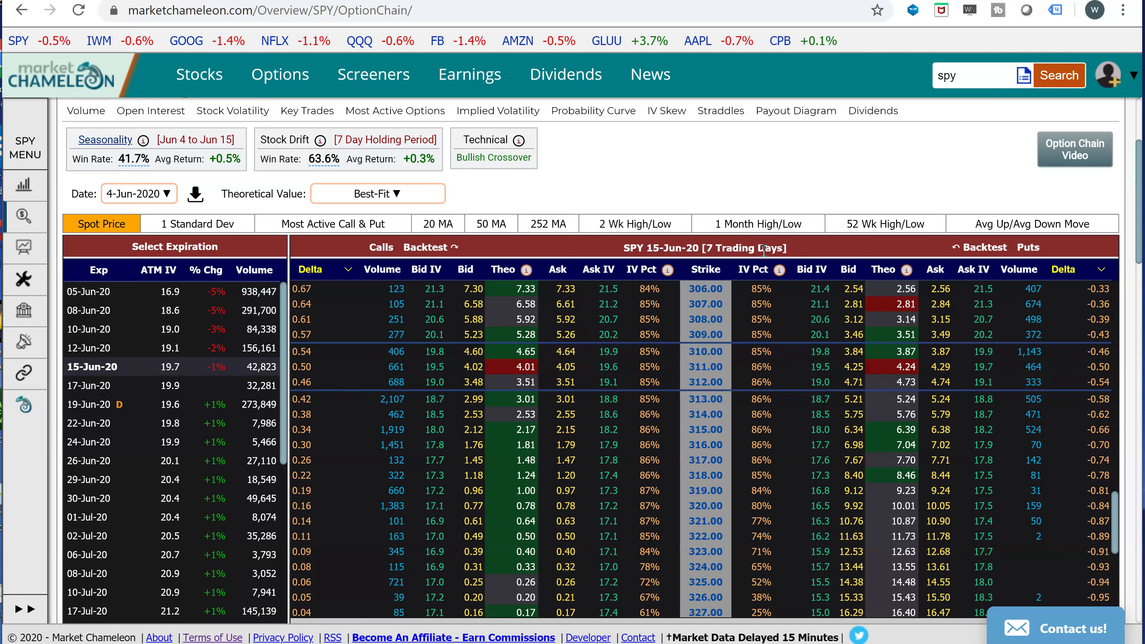
pyautogui.moveTo(703, 247); pyautogui.dragTo(772, 248)
pyautogui.moveTo(706, 364)
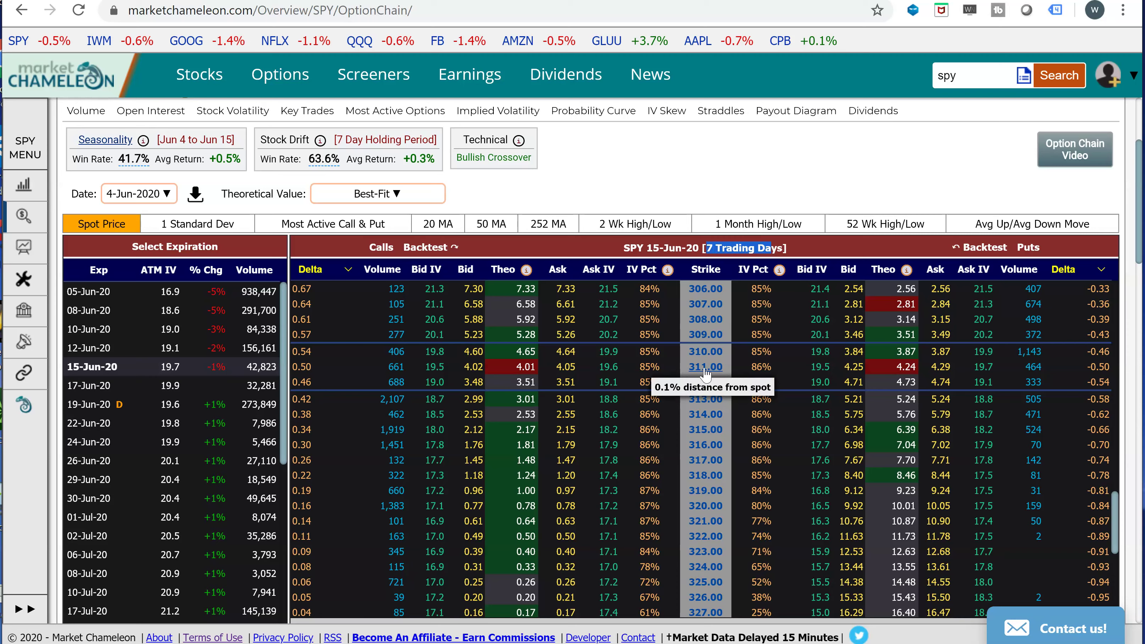
# Add a strategy leg that sells the 15-Jun-20 311 call at the bid price of 4.02.
pyautogui.click(474, 370)
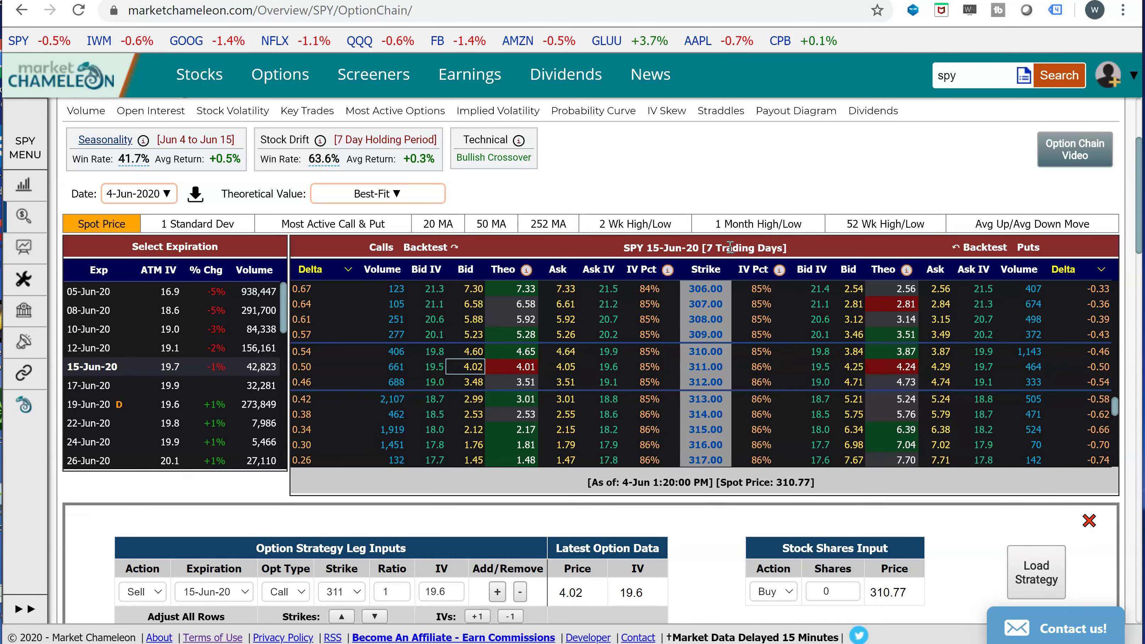
pyautogui.scroll(-2, 640, 489)
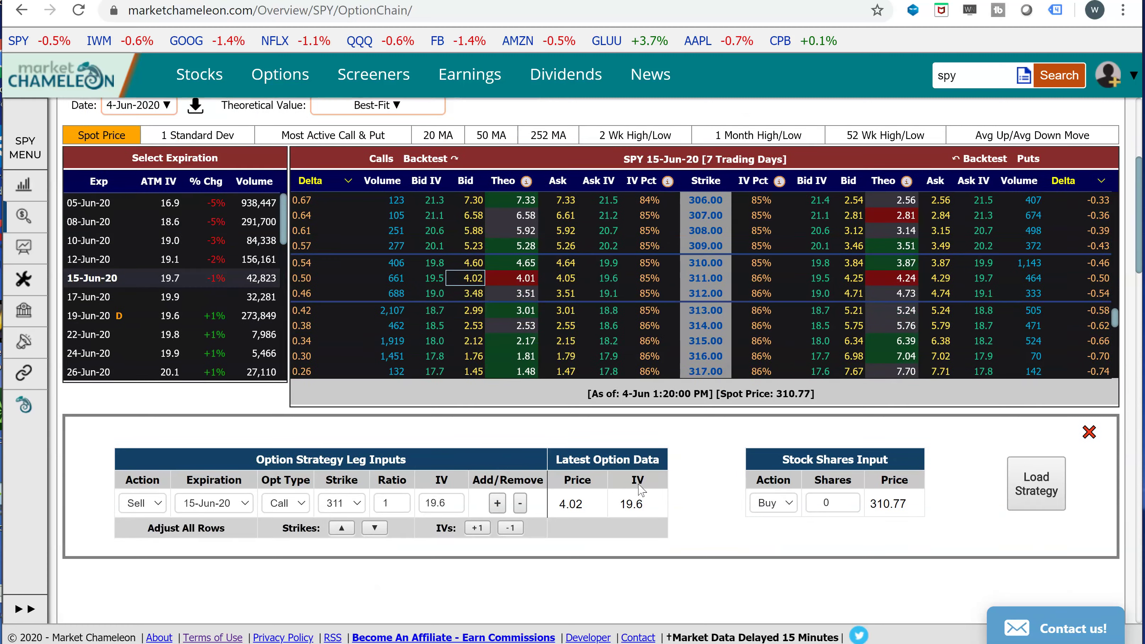
pyautogui.click(474, 279)
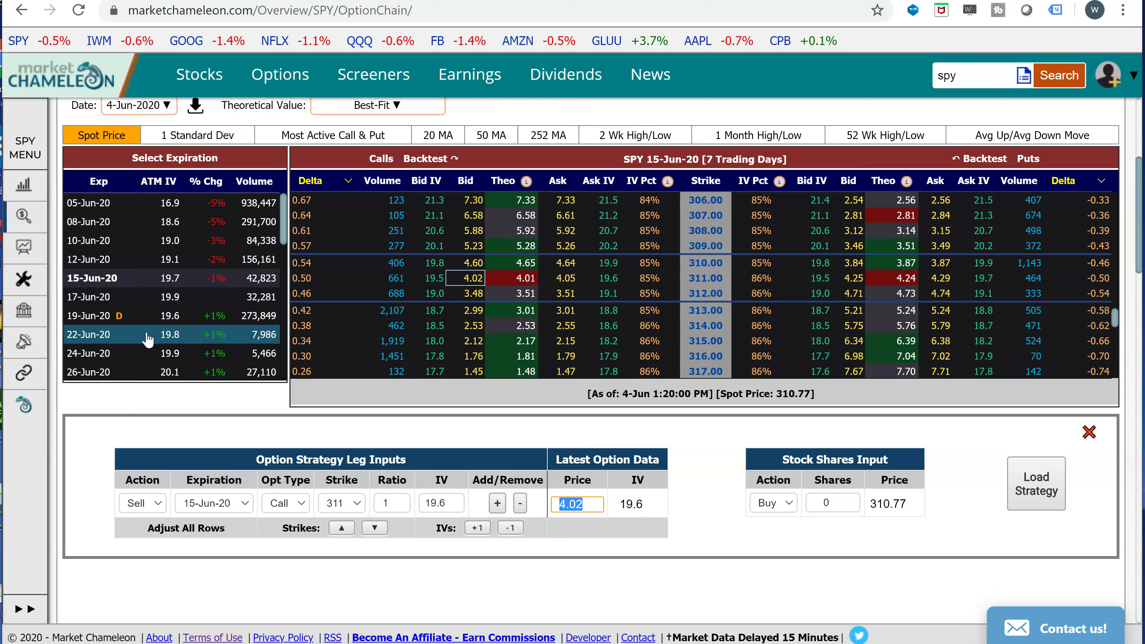
# Show the 30-Jun-20 expiration and add a strategy leg that buys its 311 call at the ask price of 6.20.
pyautogui.scroll(-2, 156, 342)
pyautogui.click(153, 321)
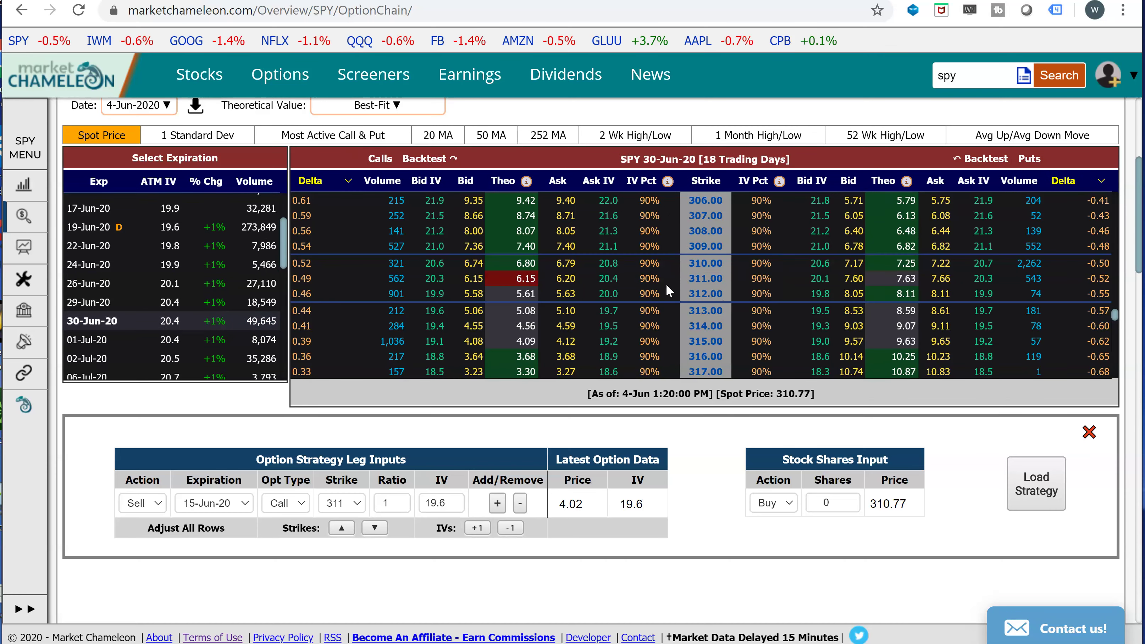
pyautogui.moveTo(718, 285)
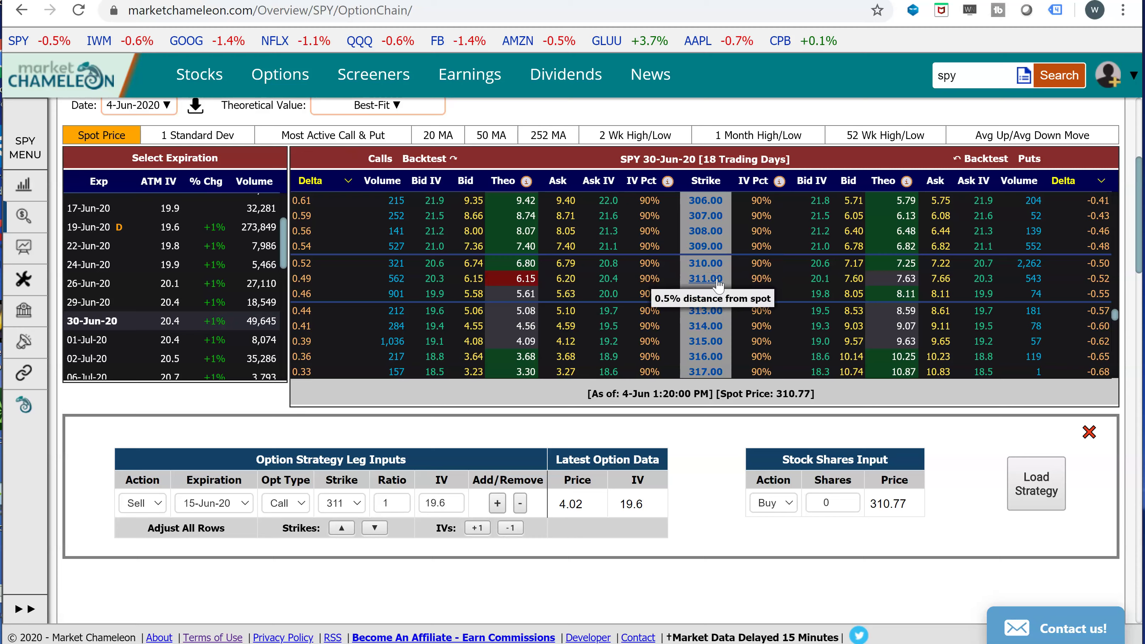
pyautogui.moveTo(724, 160); pyautogui.dragTo(701, 160)
pyautogui.click(700, 160)
pyautogui.click(570, 283)
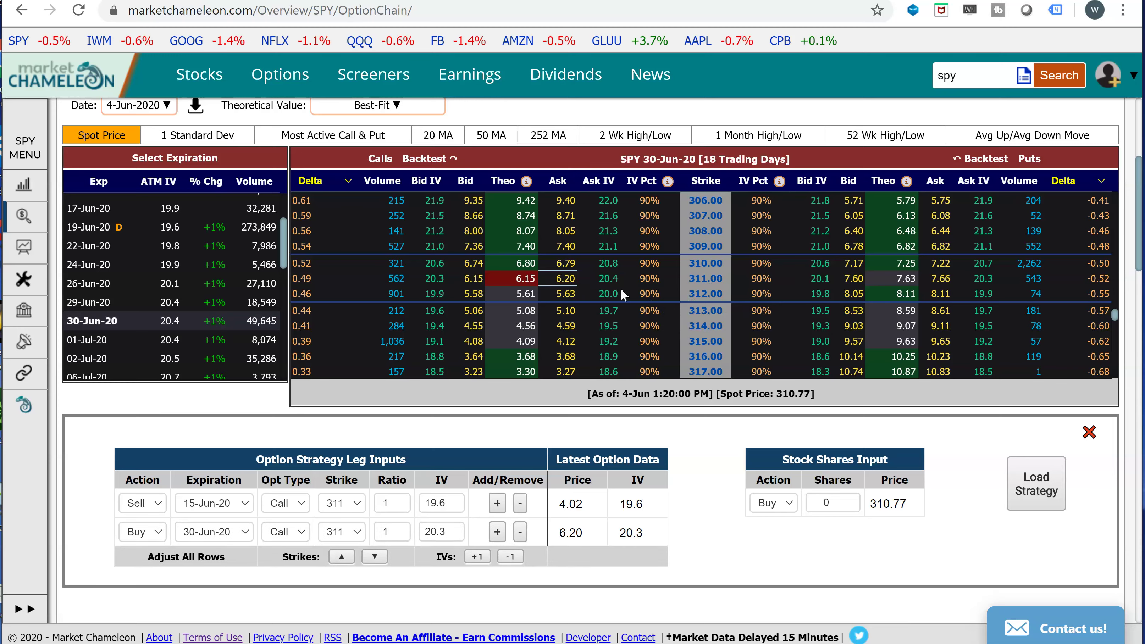
# Load the two-leg 311 call calendar spread and bring its pricing, Greeks and payout diagram into view.
pyautogui.click(557, 503)
pyautogui.click(568, 533)
pyautogui.click(1030, 487)
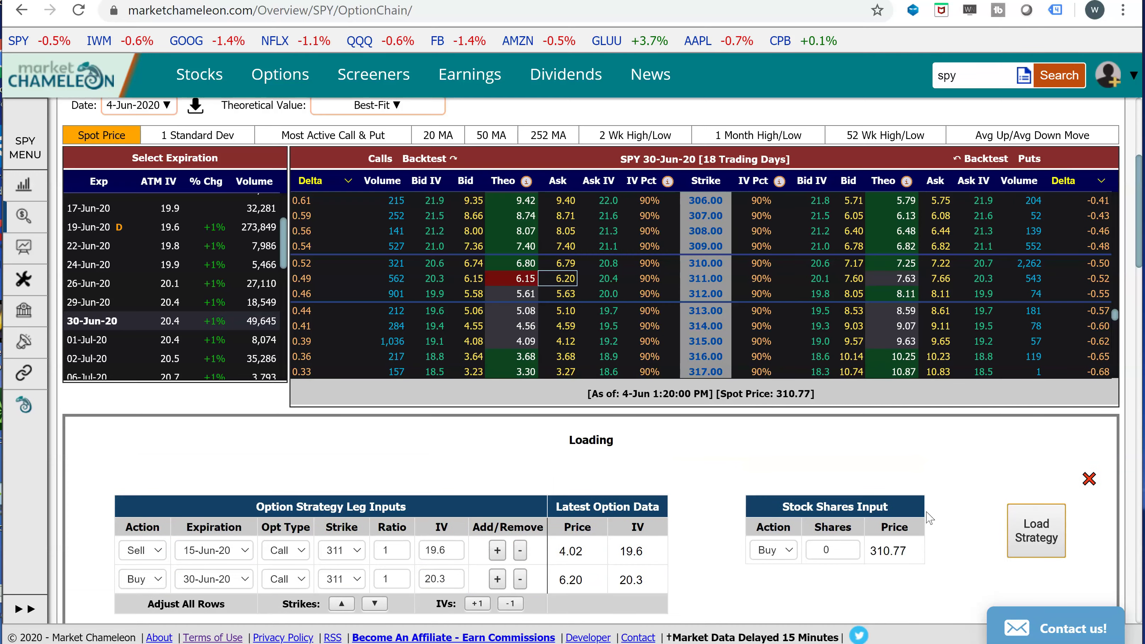
pyautogui.scroll(-4, 947, 493)
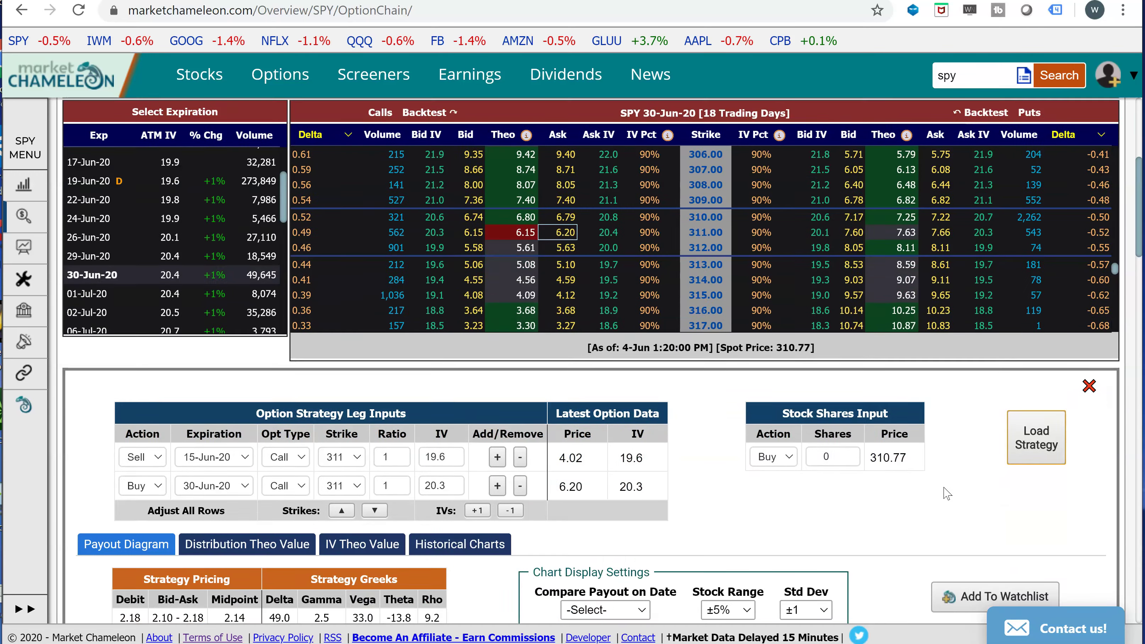
pyautogui.scroll(-2, 947, 493)
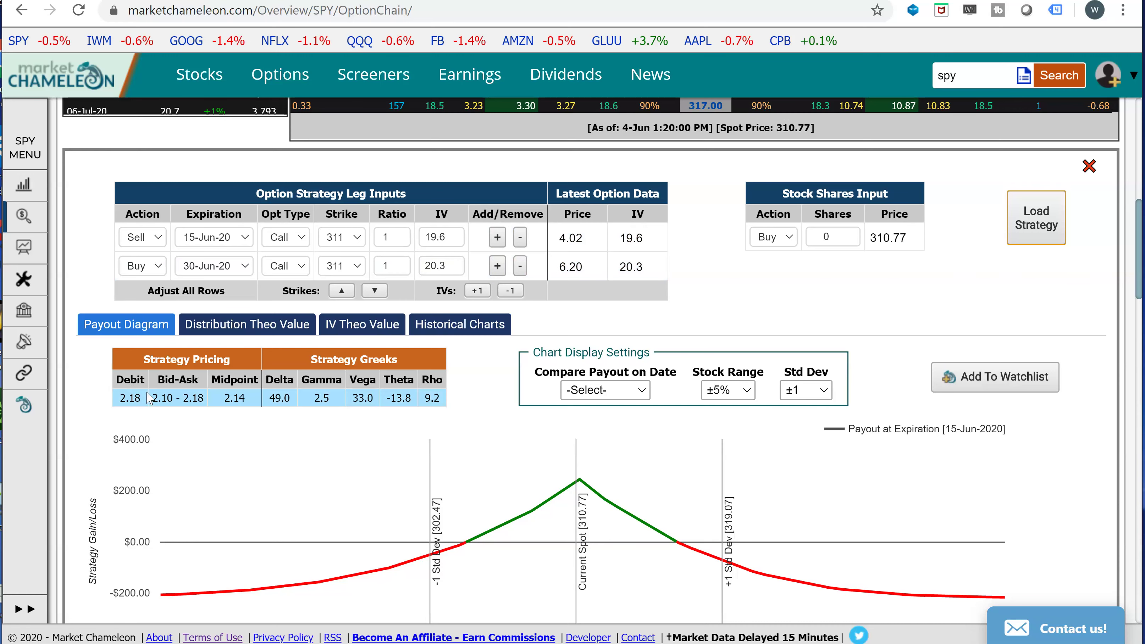
# Compare the calendar spread's net debit with the prices of the sold 15-Jun-20 call and the bought 30-Jun-20 call.
pyautogui.moveTo(145, 396); pyautogui.dragTo(124, 393)
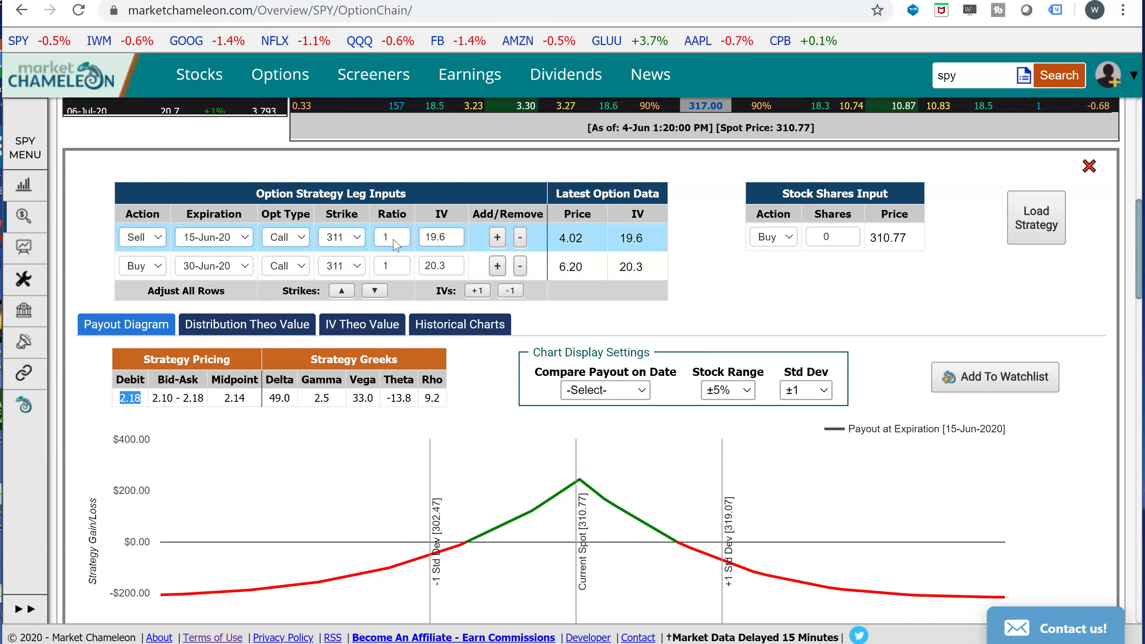
pyautogui.click(585, 241)
pyautogui.doubleClick(585, 240)
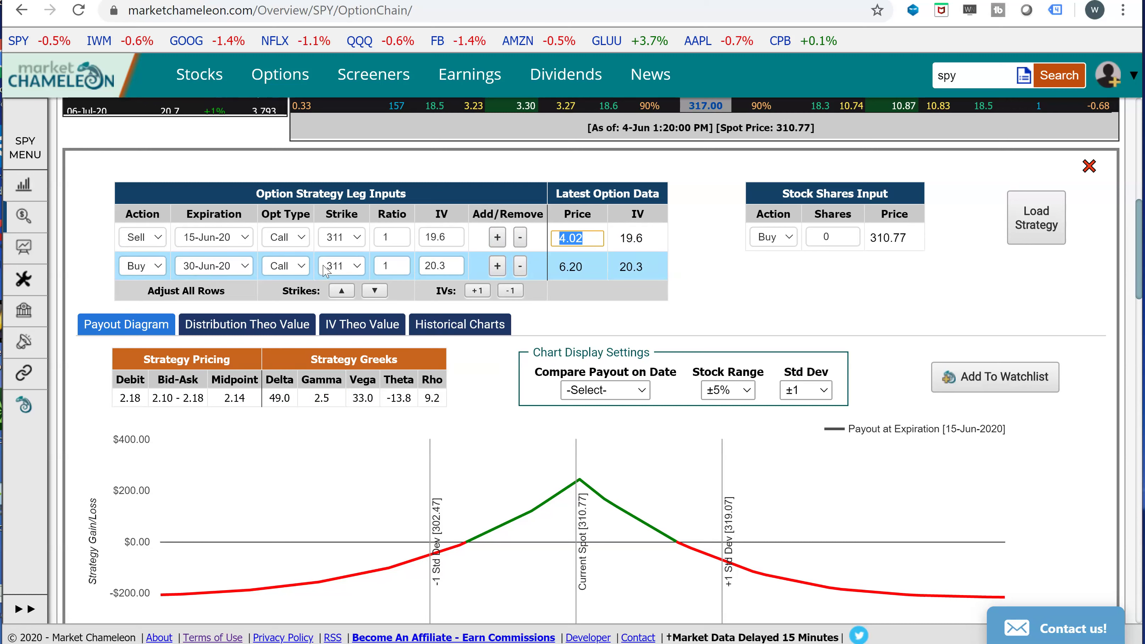
pyautogui.click(581, 266)
pyautogui.doubleClick(581, 266)
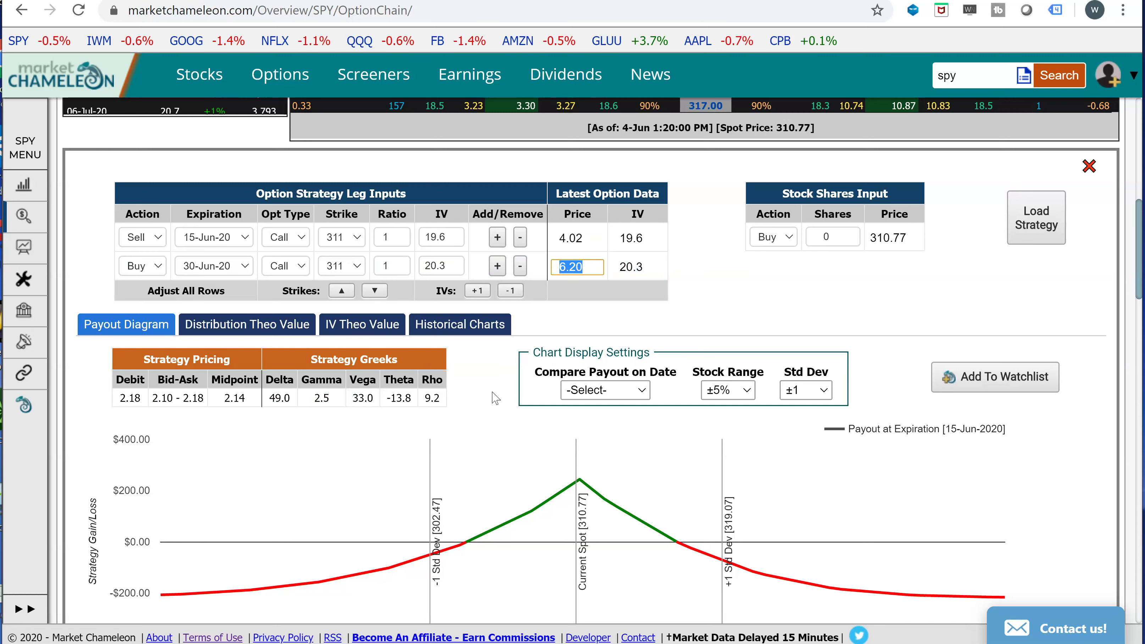
pyautogui.click(142, 400)
pyautogui.click(122, 396)
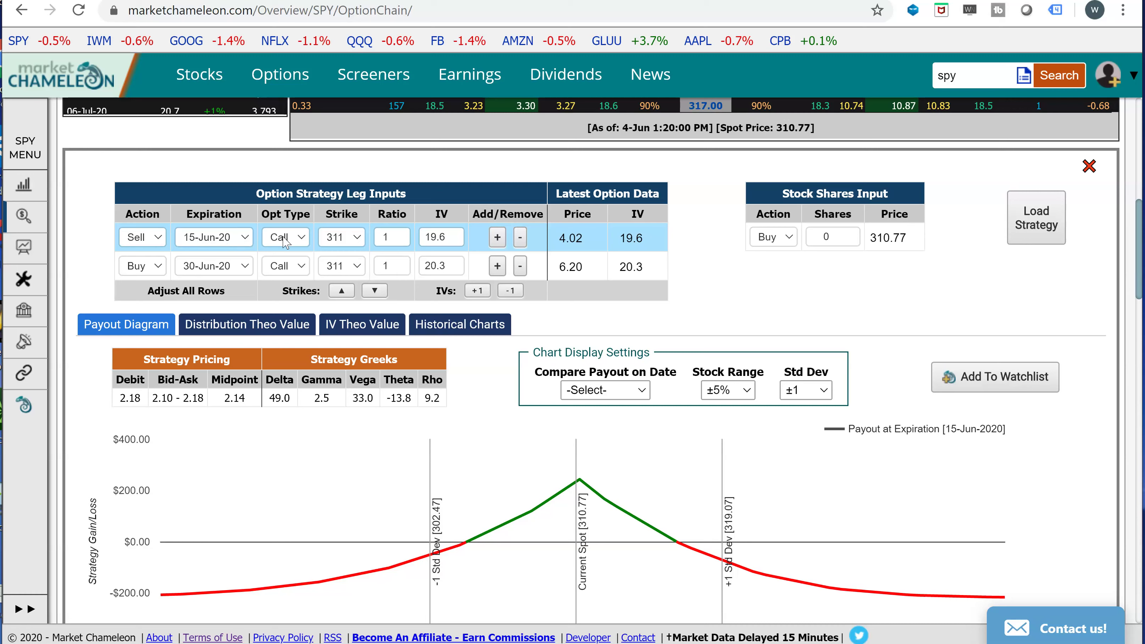
pyautogui.click(571, 239)
pyautogui.moveTo(584, 238); pyautogui.dragTo(560, 238)
pyautogui.click(577, 266)
pyautogui.moveTo(591, 266); pyautogui.dragTo(554, 270)
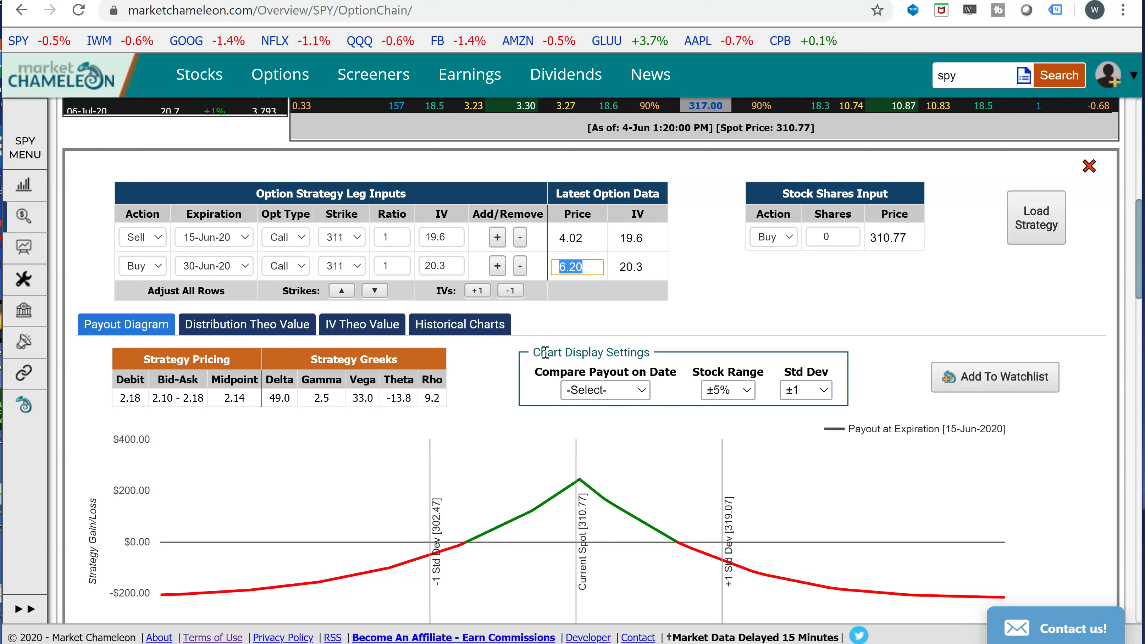
pyautogui.click(143, 400)
pyautogui.doubleClick(131, 398)
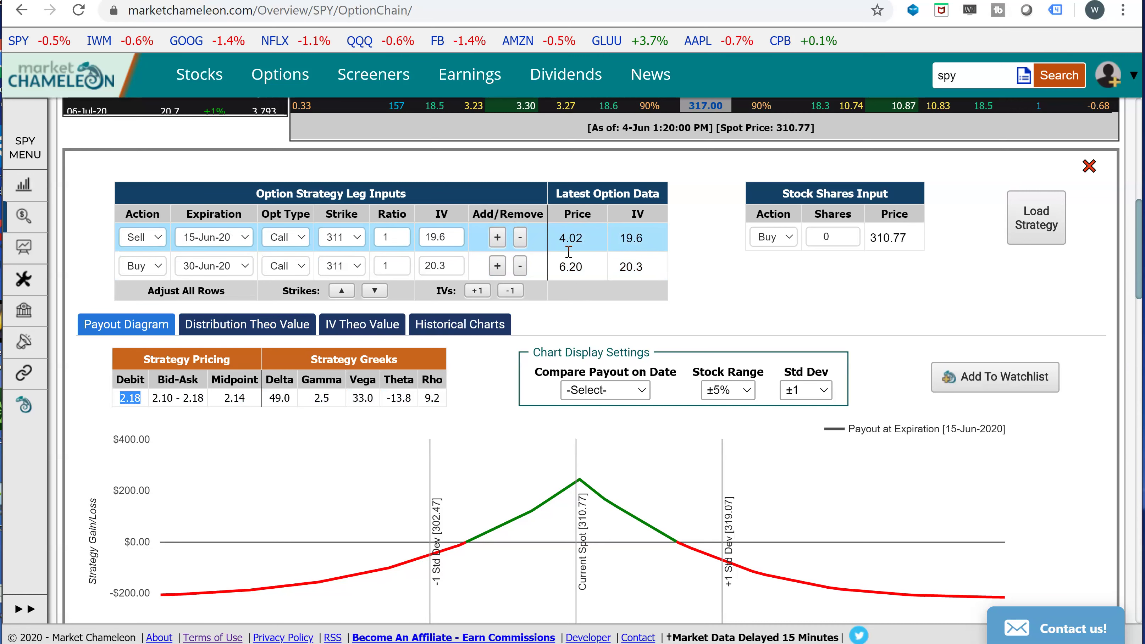
pyautogui.moveTo(139, 400)
pyautogui.mouseDown()
pyautogui.moveTo(151, 403)
pyautogui.moveTo(121, 399)
pyautogui.mouseUp()
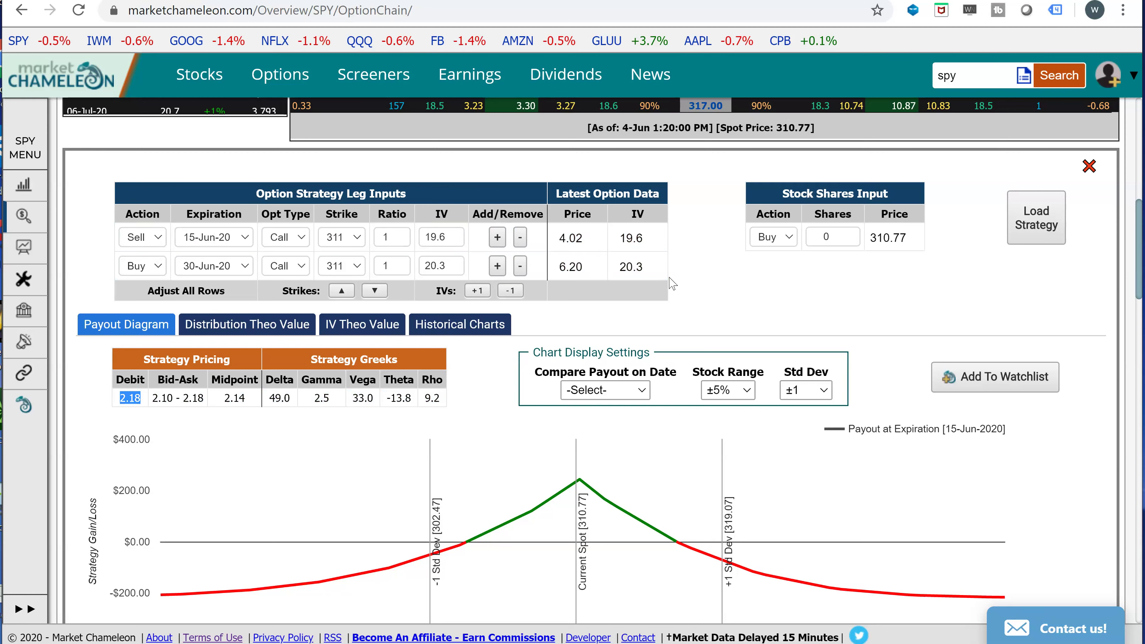
# Examine the payout peak near the current spot price and the at-the-money IVs across the listed expirations.
pyautogui.click(576, 270)
pyautogui.moveTo(570, 501)
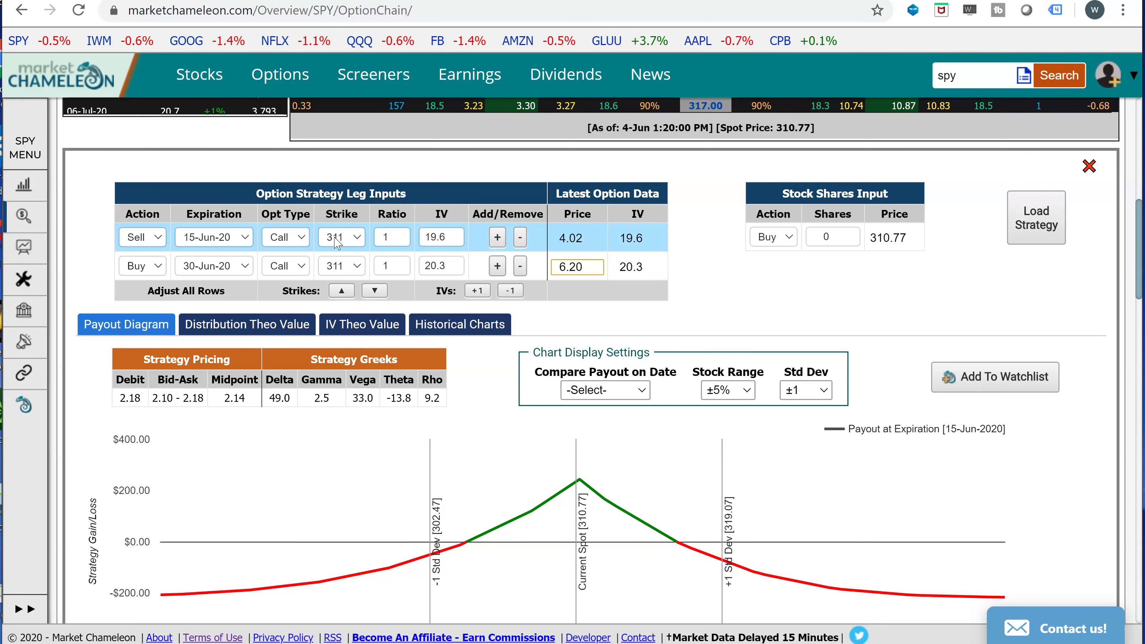
pyautogui.moveTo(577, 477)
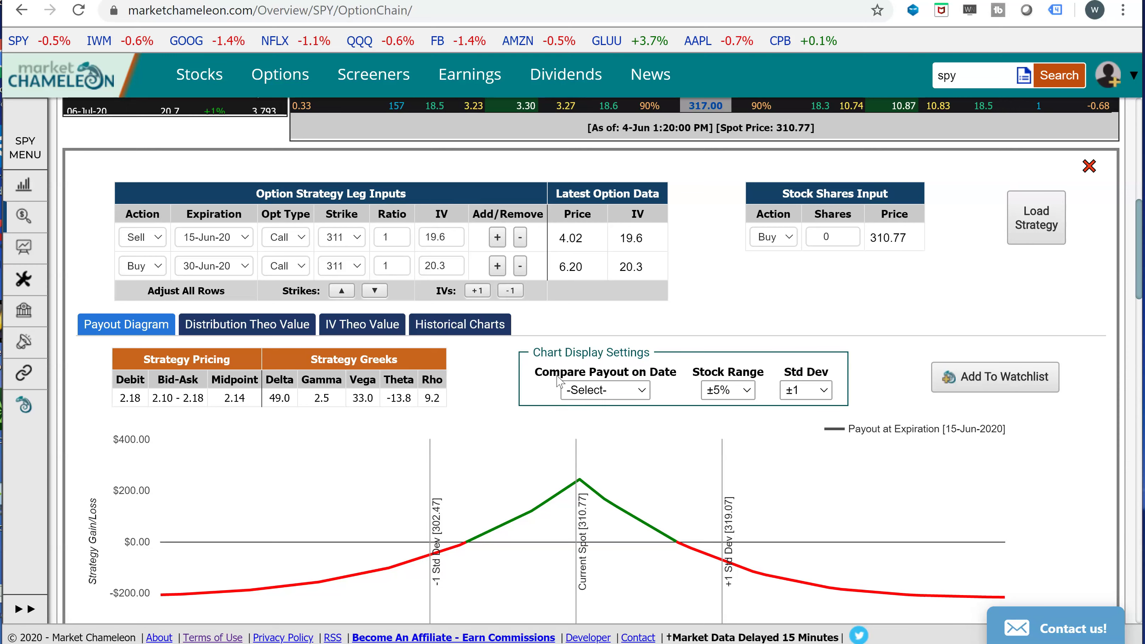
pyautogui.scroll(5, 565, 409)
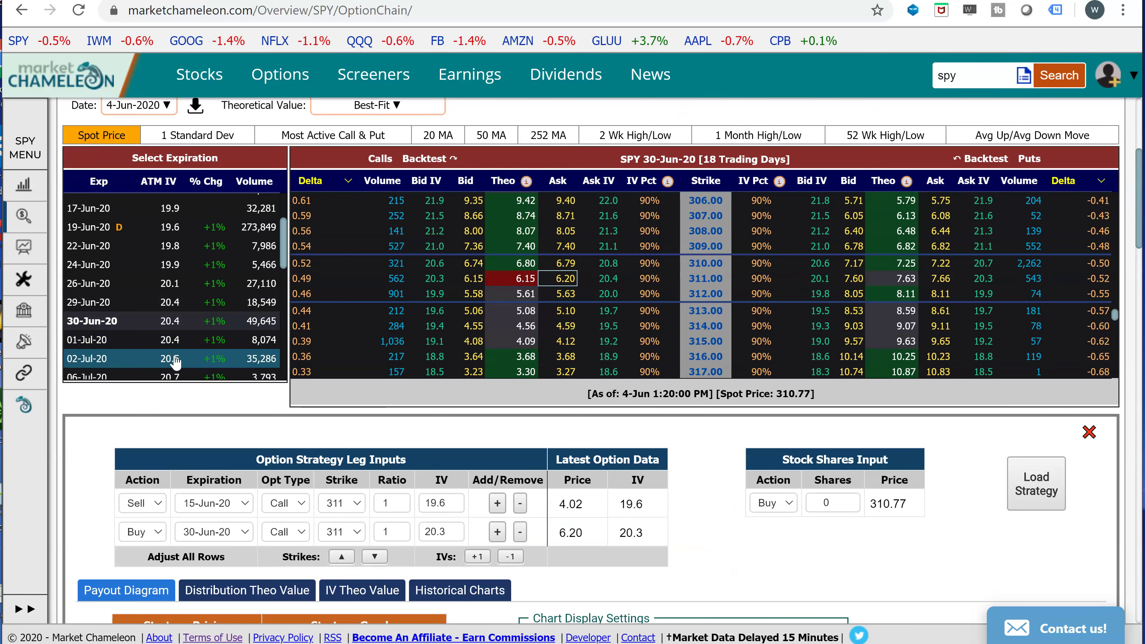
pyautogui.scroll(-1, 176, 345)
pyautogui.scroll(-8, 173, 342)
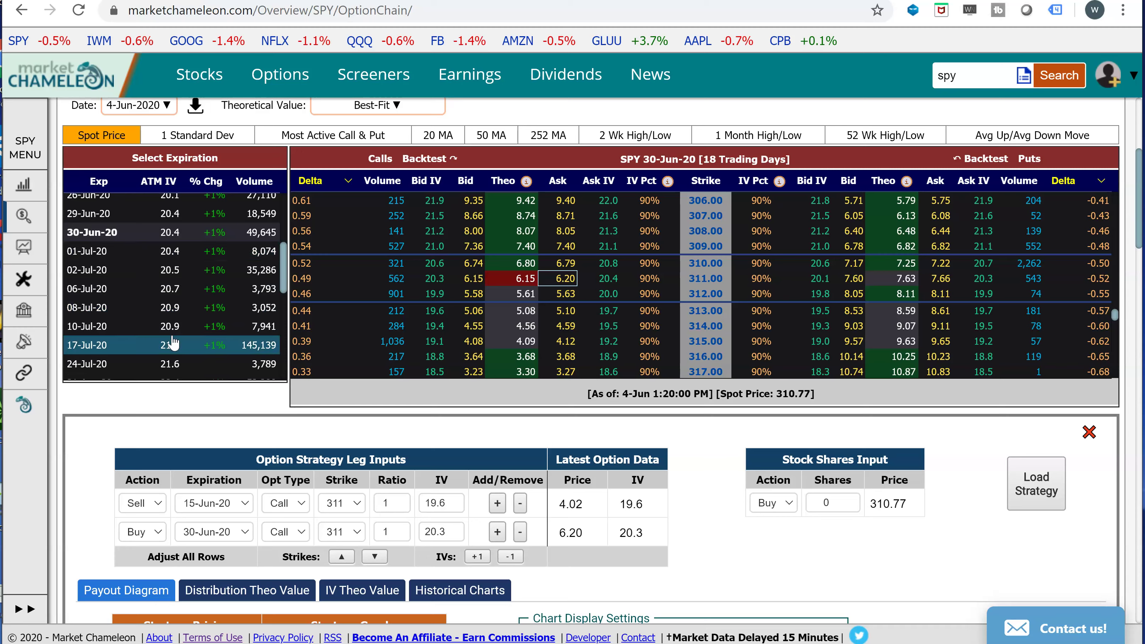
pyautogui.scroll(10, 180, 363)
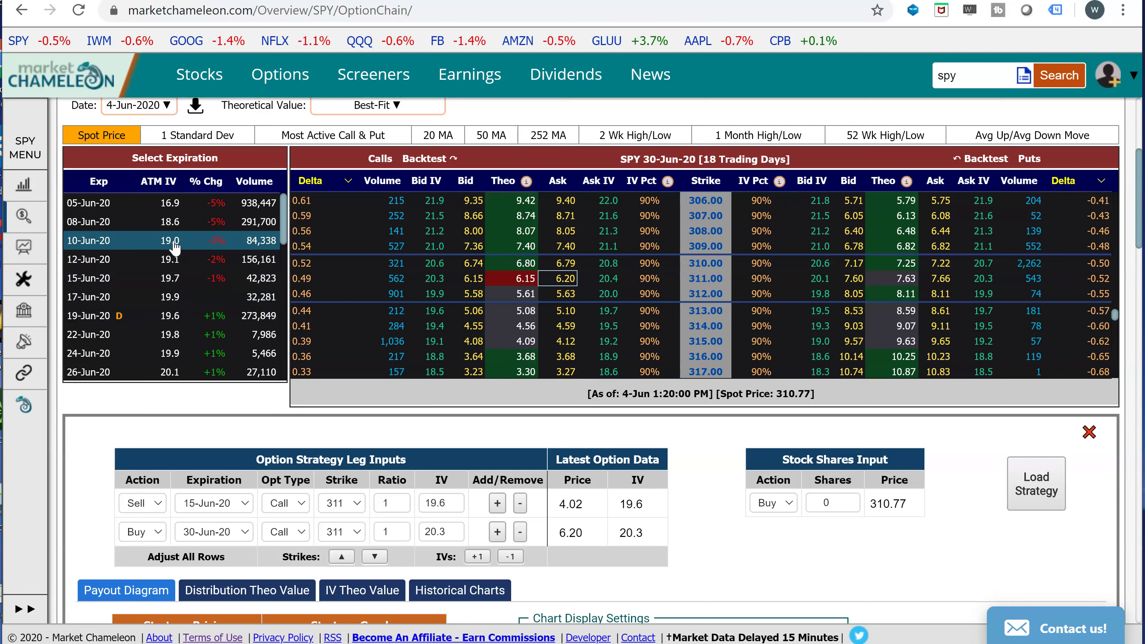
pyautogui.scroll(-5, 700, 504)
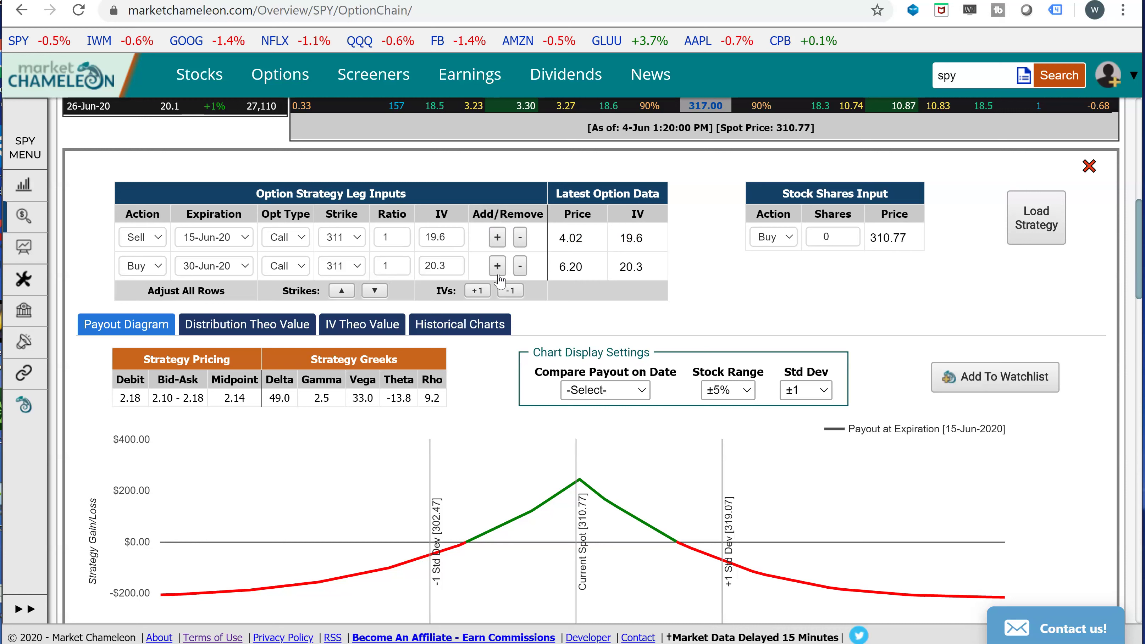
# Lower the IVs of both legs to 17.6 and 18.3, reload the strategy and inspect the payout peak.
pyautogui.click(512, 290)
pyautogui.click(439, 265)
pyautogui.scroll(5, 684, 275)
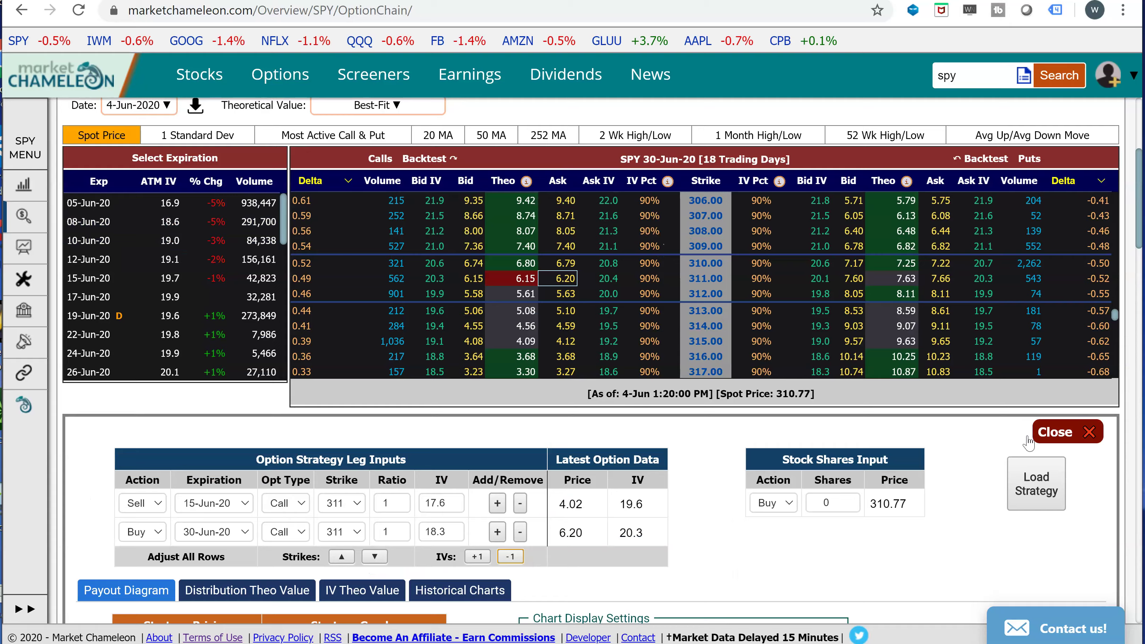
pyautogui.scroll(-3, 978, 550)
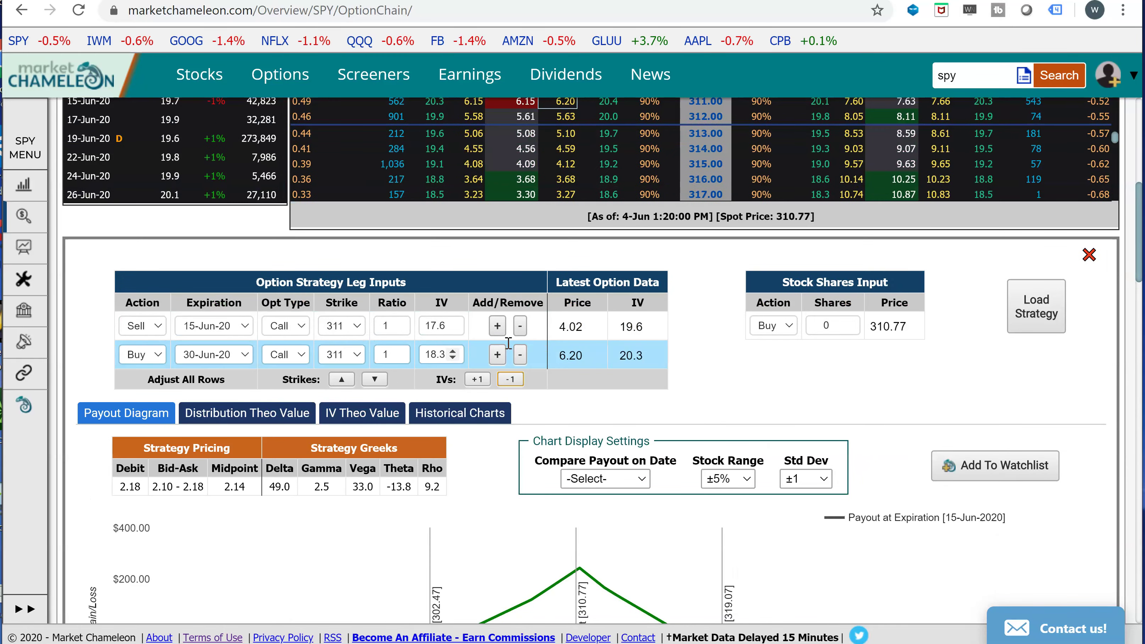
pyautogui.click(1024, 311)
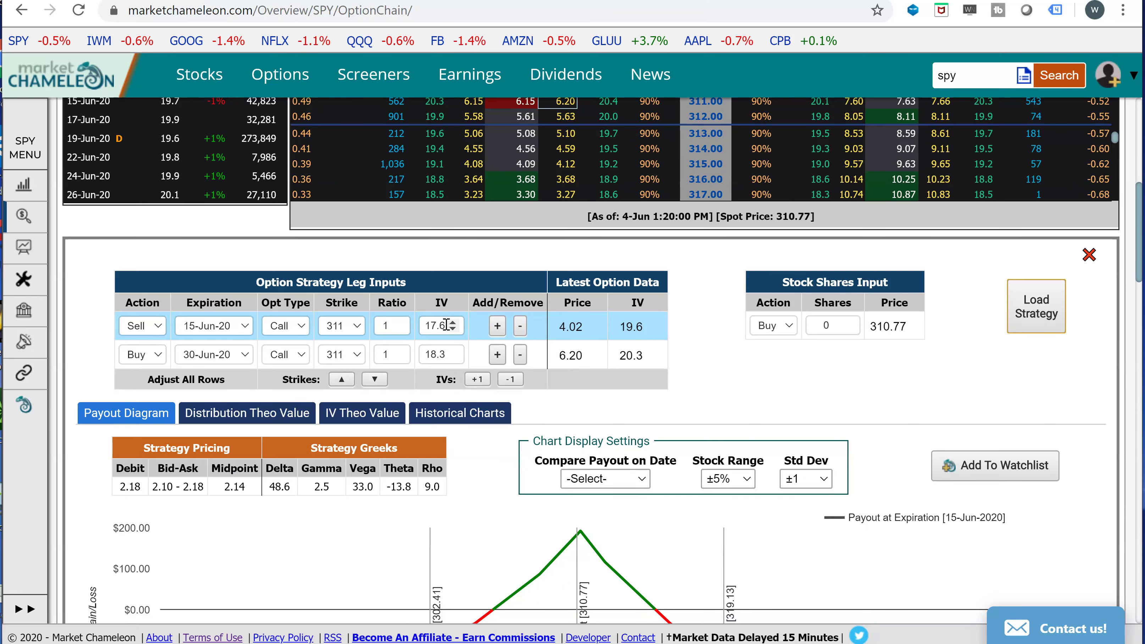
pyautogui.moveTo(572, 523)
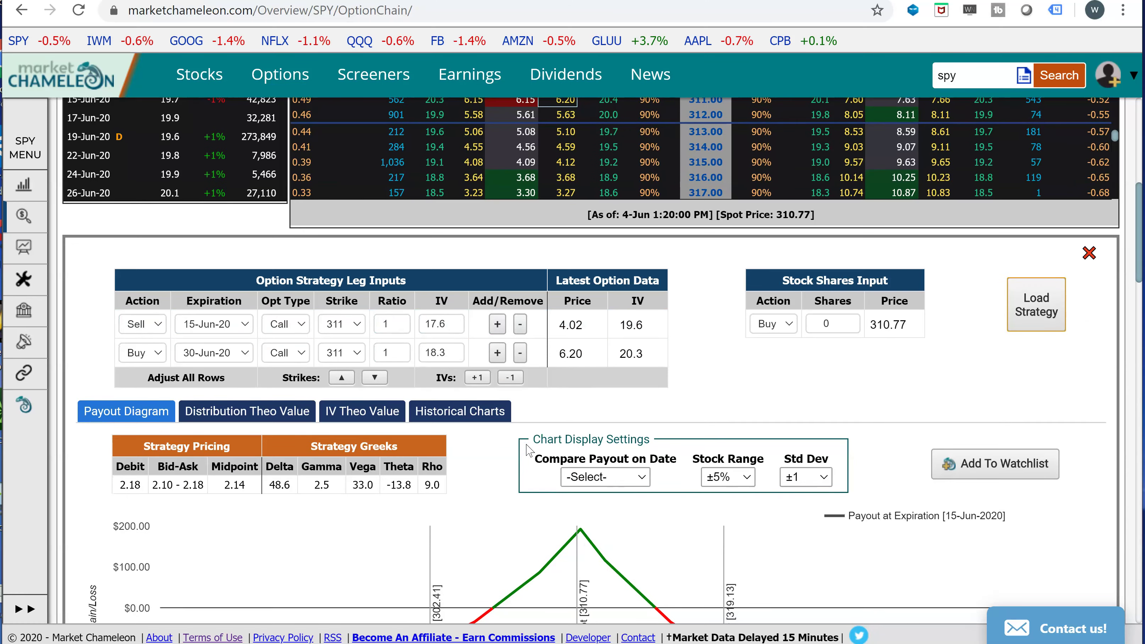
pyautogui.scroll(-4, 572, 523)
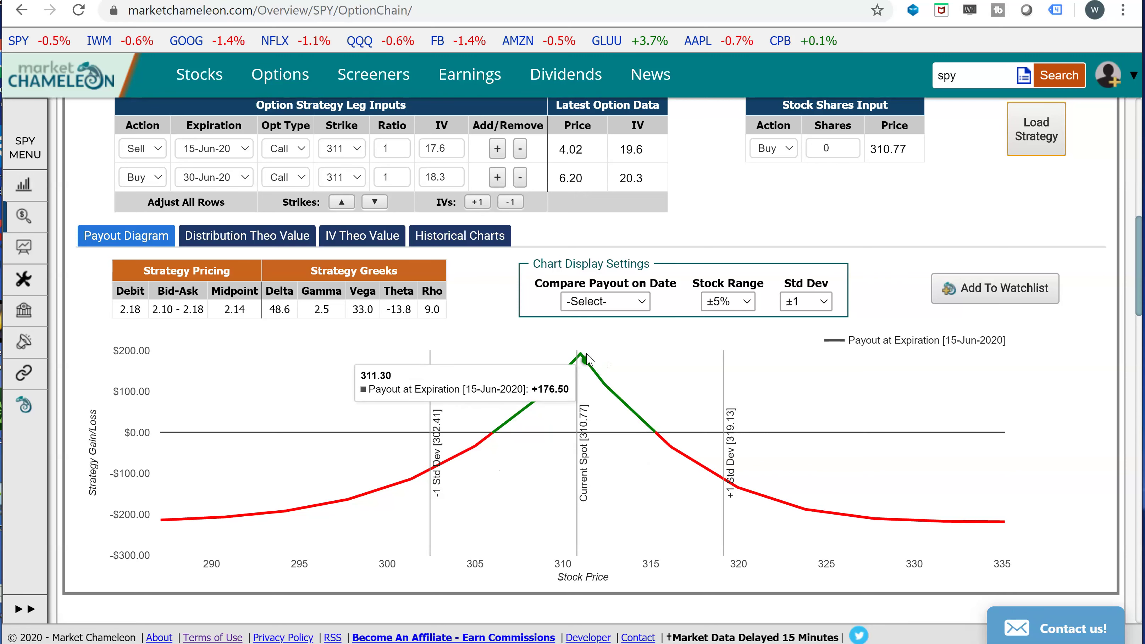
pyautogui.moveTo(583, 355)
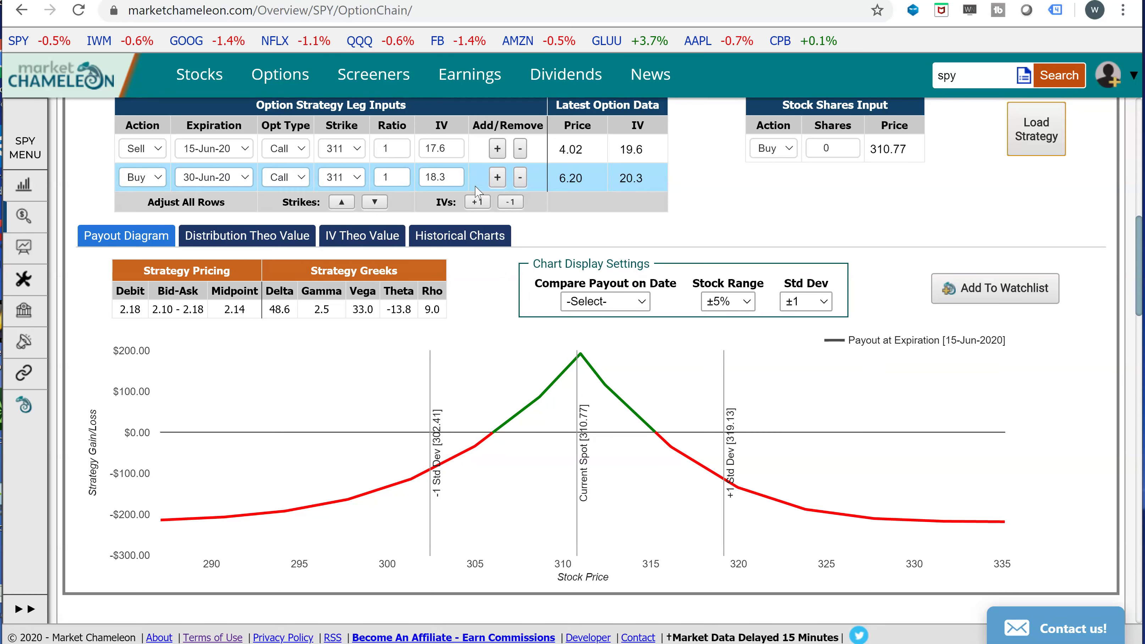
# Raise the IVs of both legs to 24.6 and 25.3, reload the strategy and inspect the payout diagram.
pyautogui.click(478, 202)
pyautogui.click(479, 202)
pyautogui.click(479, 202)
pyautogui.click(479, 202)
pyautogui.click(483, 203)
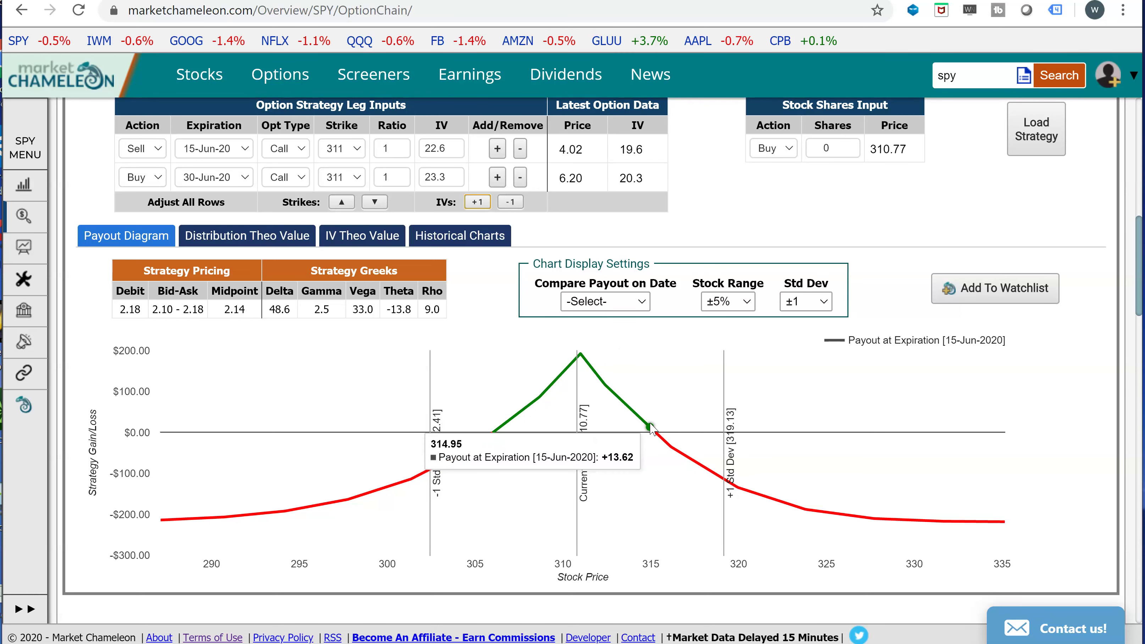
pyautogui.click(478, 201)
pyautogui.click(478, 202)
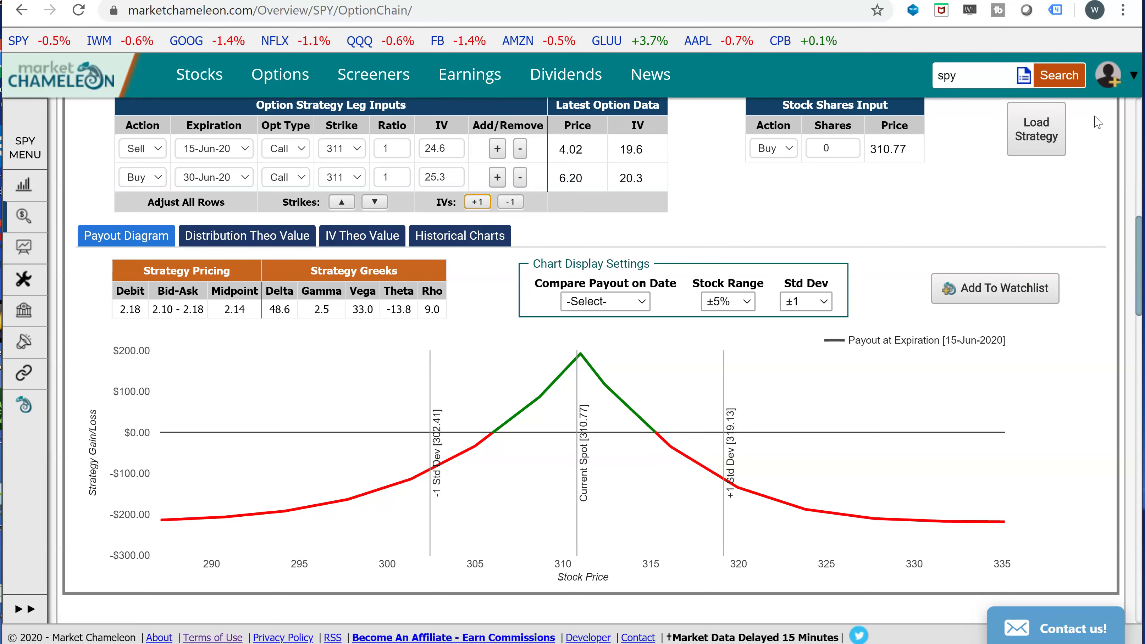
pyautogui.click(1035, 132)
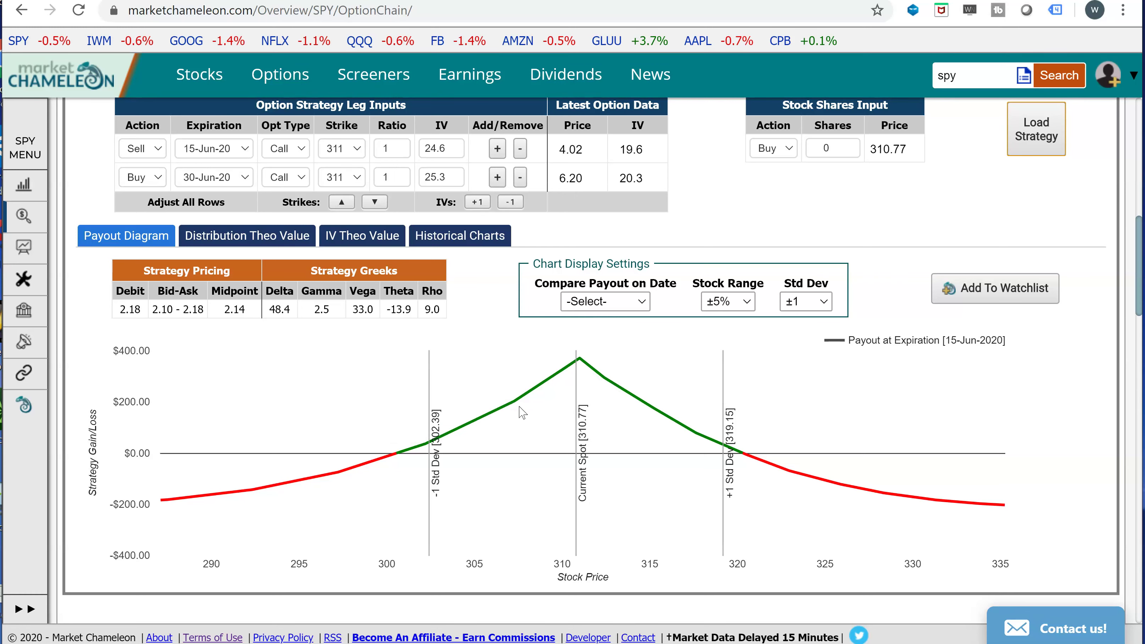
pyautogui.moveTo(725, 446)
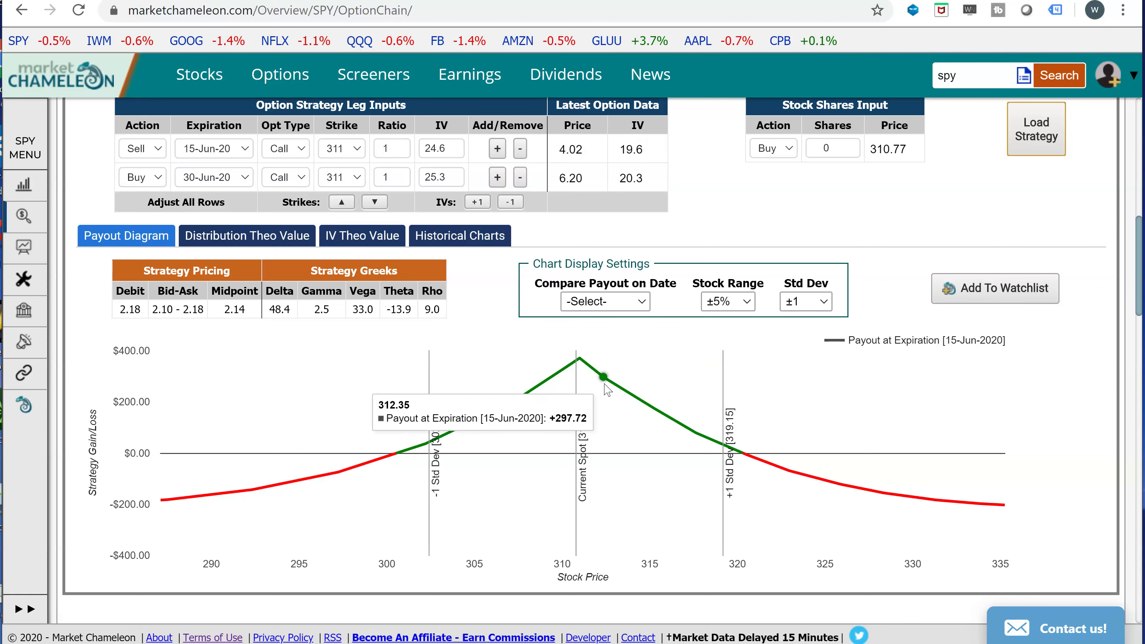
# Raise the strikes of both calendar spread legs to 314, reload the strategy and inspect the payout peak.
pyautogui.scroll(5, 612, 375)
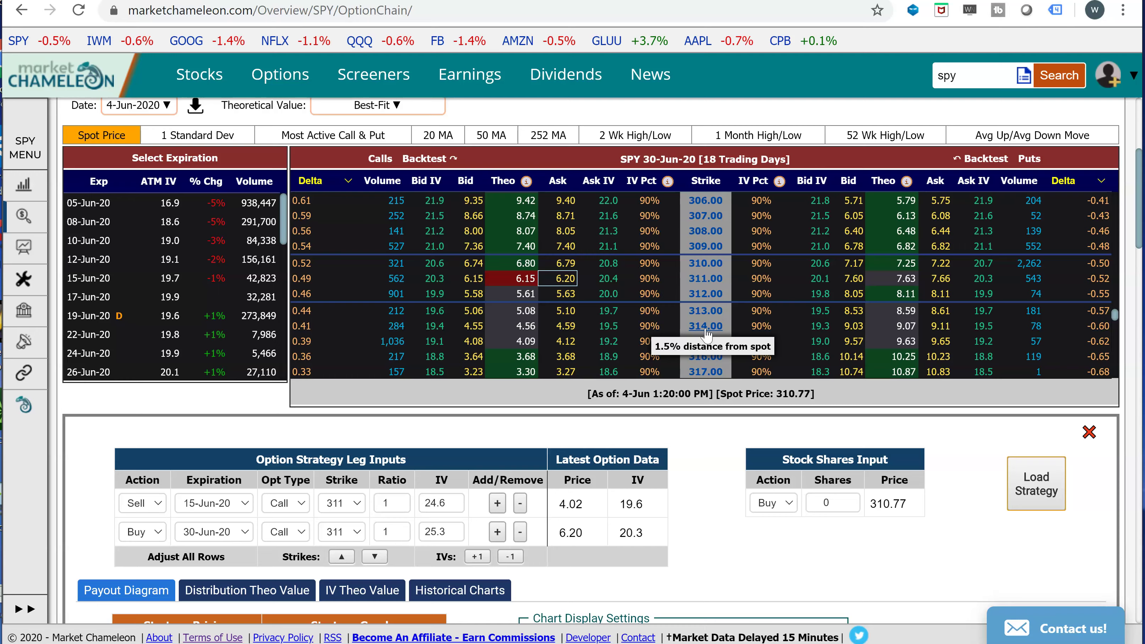
pyautogui.scroll(-5, 212, 230)
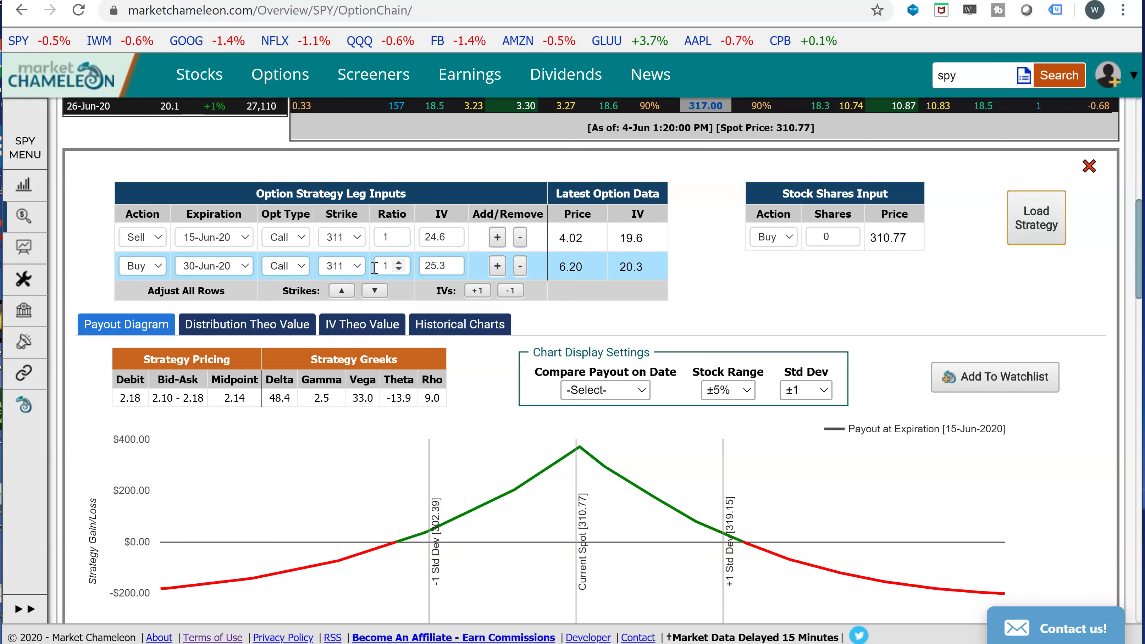
pyautogui.click(341, 291)
pyautogui.click(341, 291)
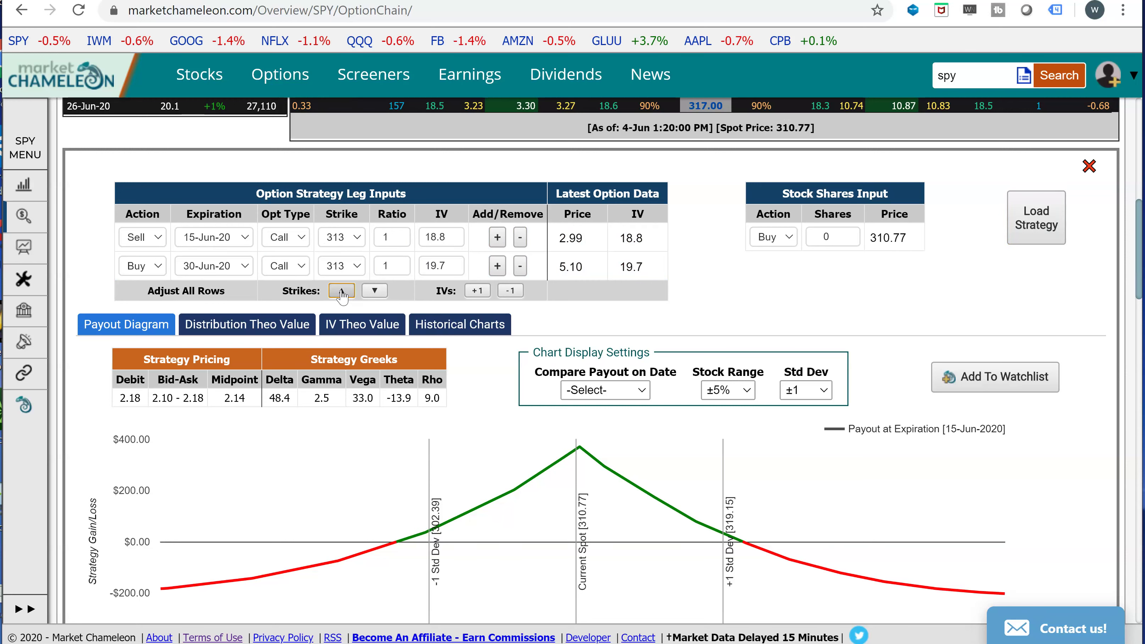
pyautogui.click(341, 291)
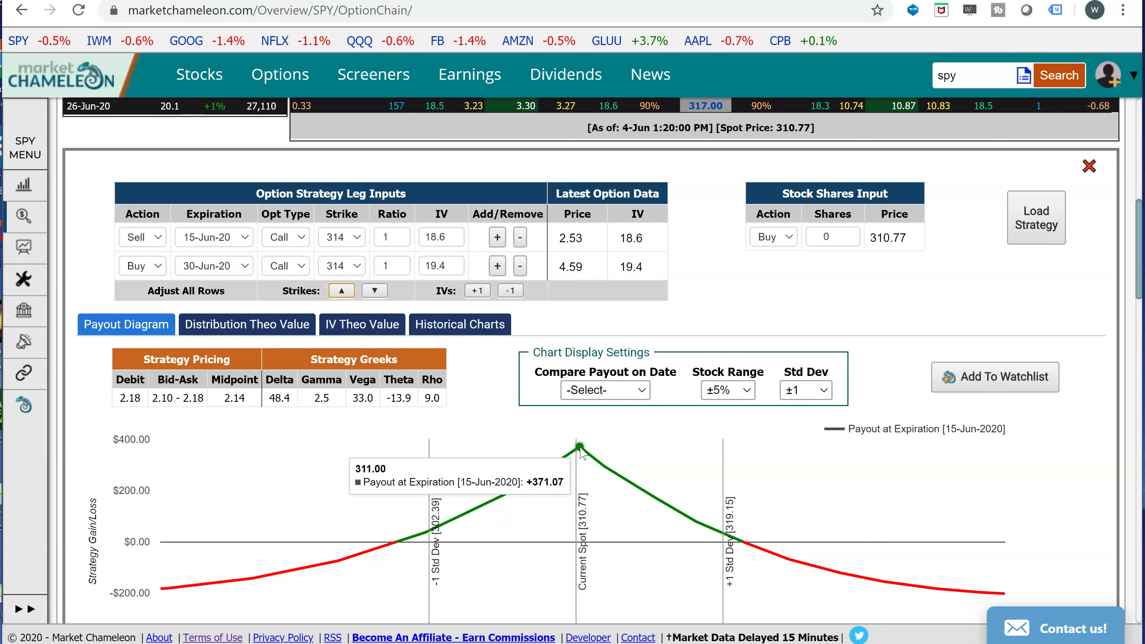
pyautogui.click(1034, 221)
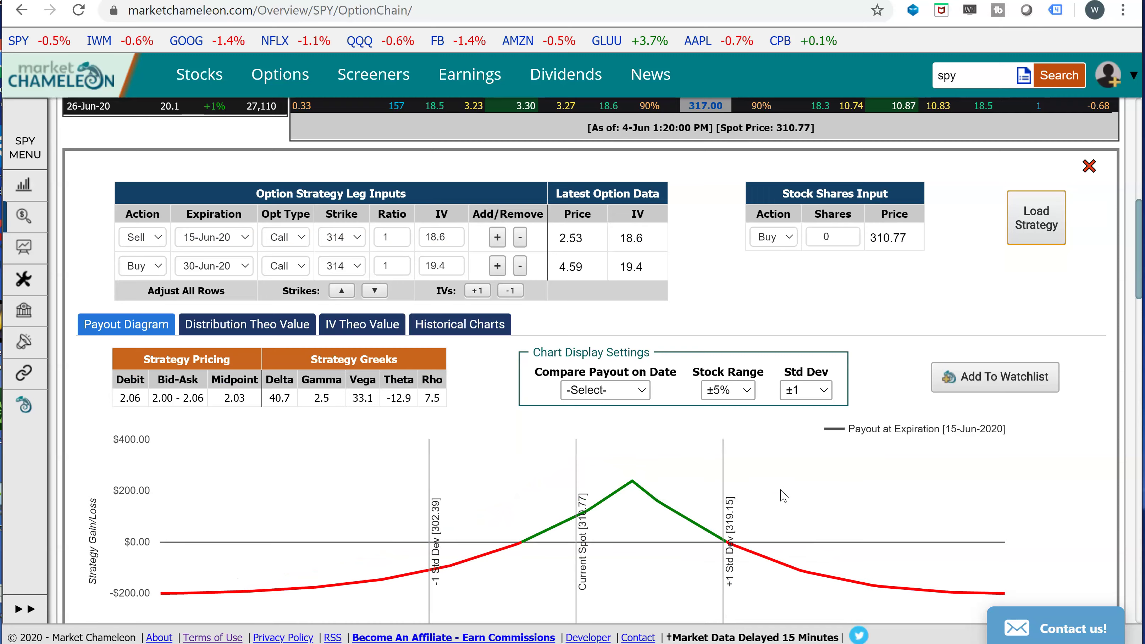
pyautogui.scroll(-2, 785, 495)
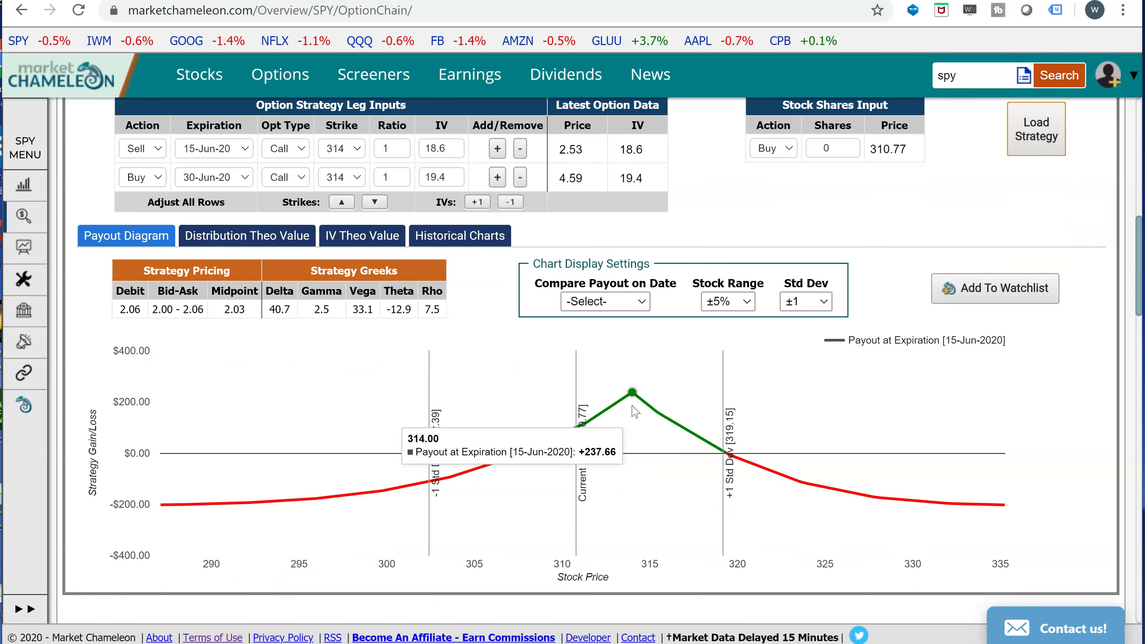